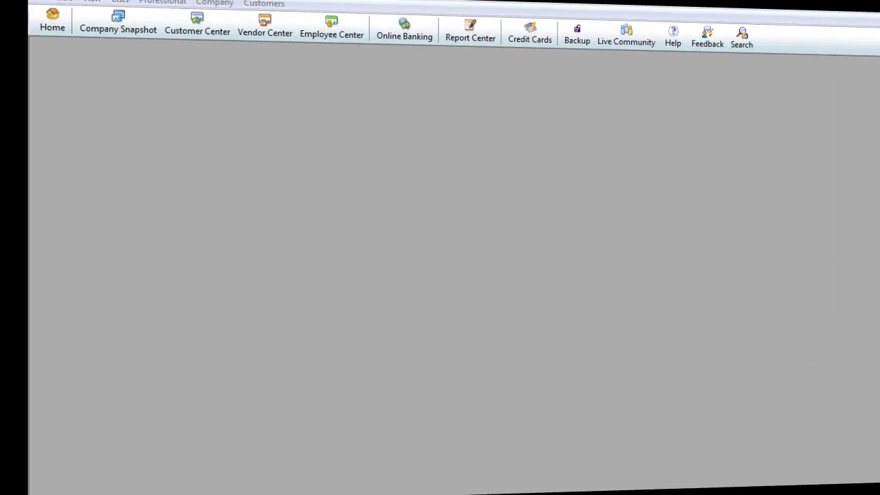
Run the A/P Aging Summary report, move its window up and enlarge it to about 740 by 345 pixels.
left_click(391, 9)
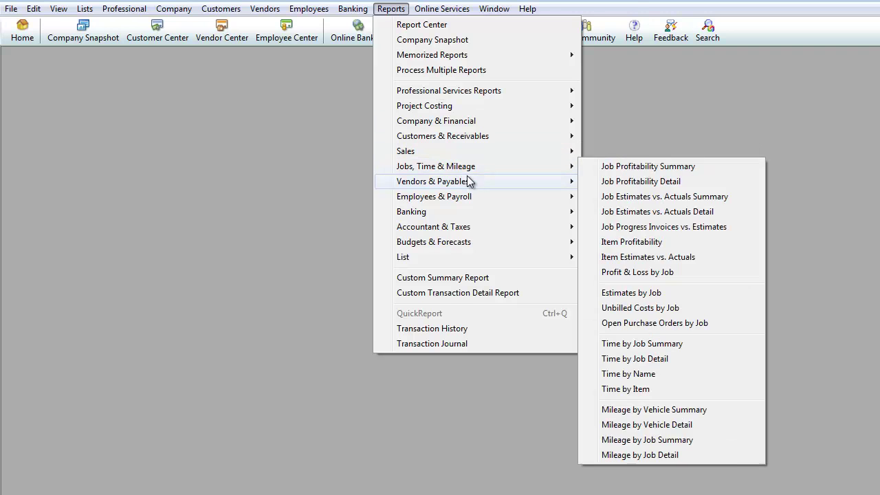
mouse_move(471, 182)
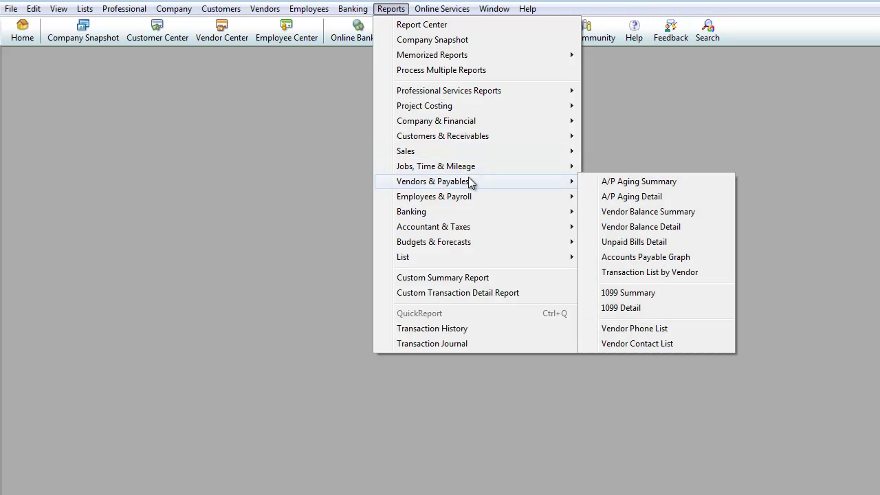
left_click(643, 181)
left_click_drag(472, 218, 422, 93)
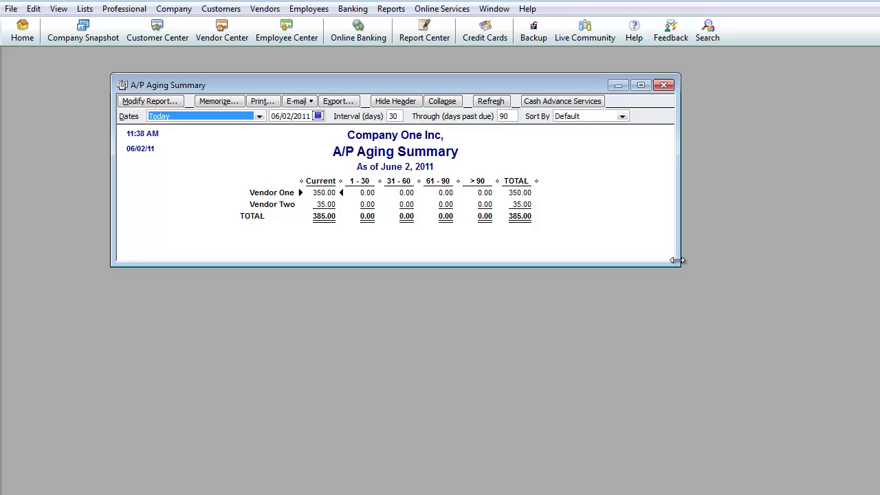
left_click_drag(677, 260, 744, 371)
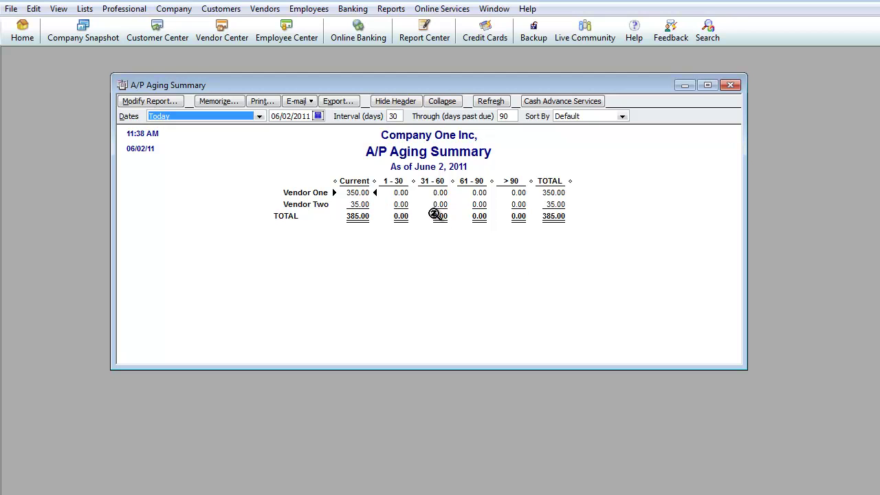
Drill down from Vendor One's current balance to the underlying bill, and close the bill and both aging reports.
double_click(362, 196)
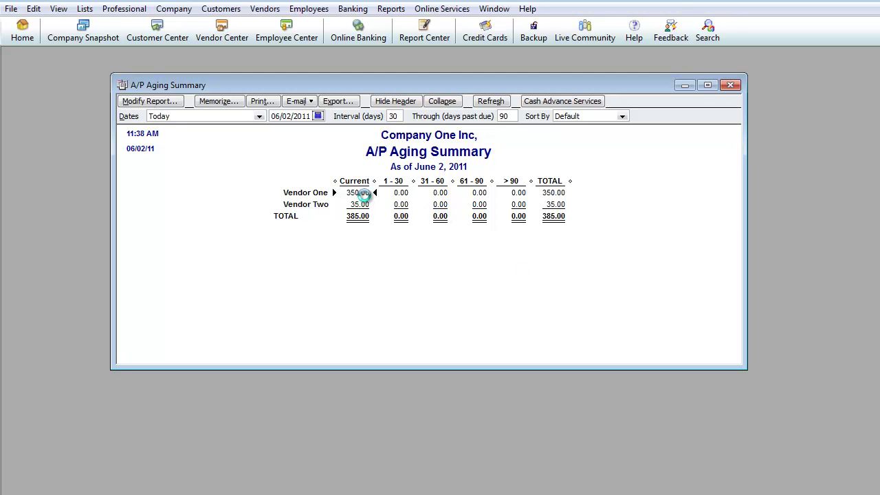
double_click(193, 231)
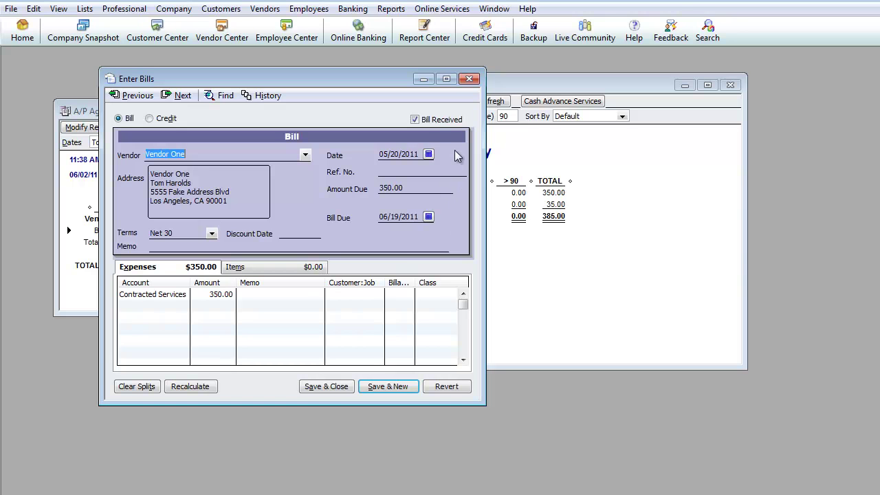
left_click(469, 78)
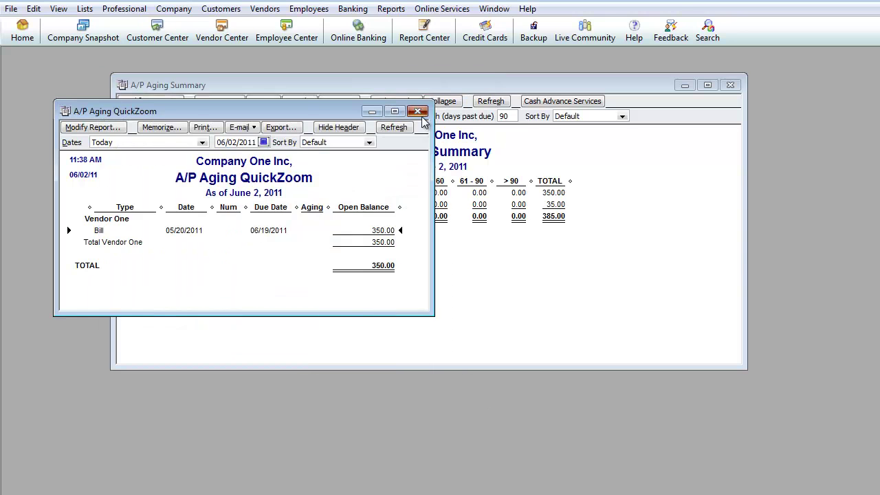
left_click(419, 111)
left_click(730, 85)
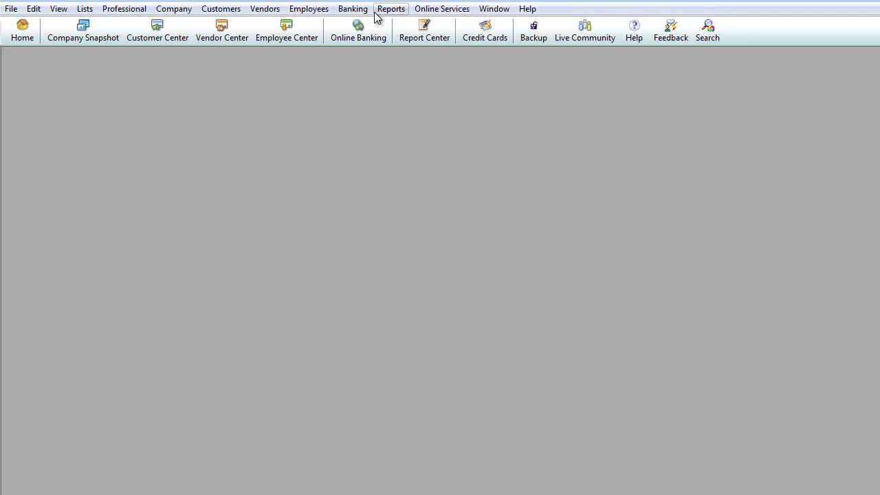
Run the A/P Aging Detail report, move it fully into view to review the open bills, and close it.
left_click(387, 10)
mouse_move(554, 183)
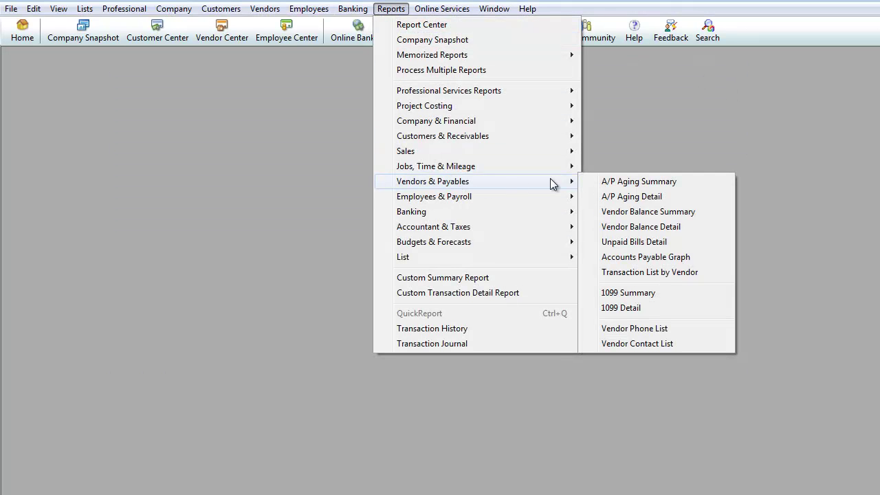
left_click(632, 197)
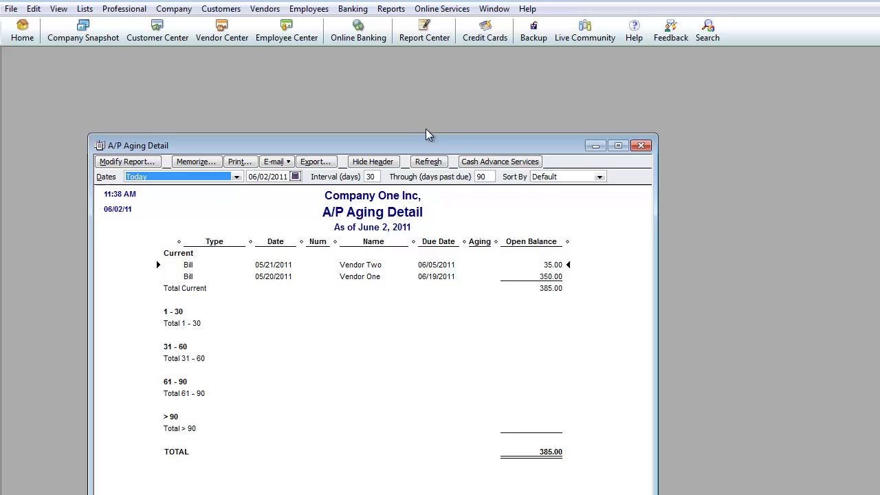
left_click_drag(412, 150, 395, 85)
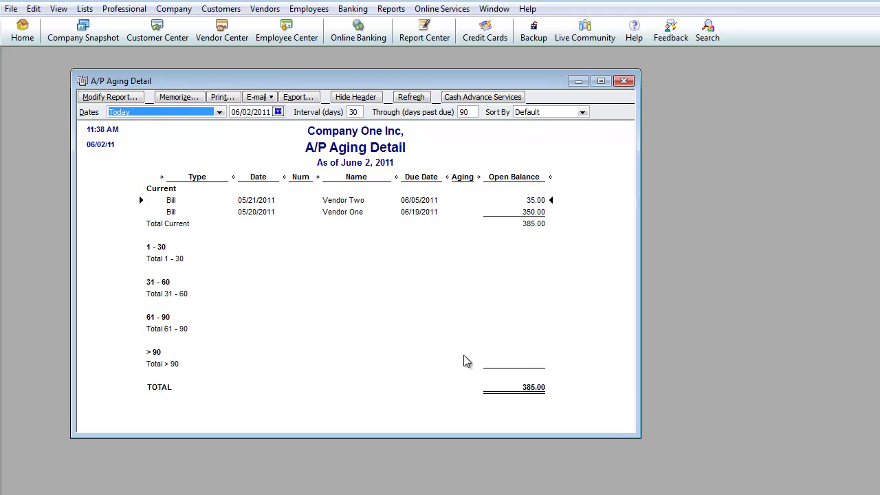
left_click(623, 81)
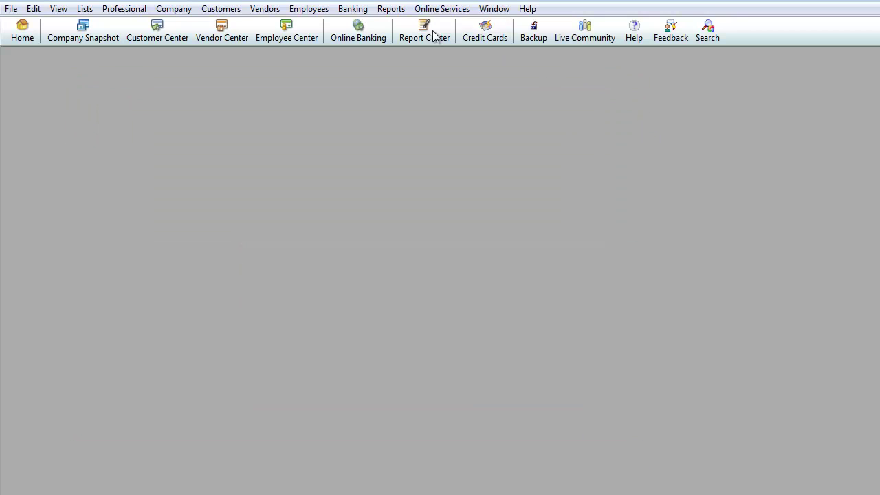
Display the Accounts Payable Graph, fit its window so both charts are in view, and close it after reviewing.
left_click(404, 11)
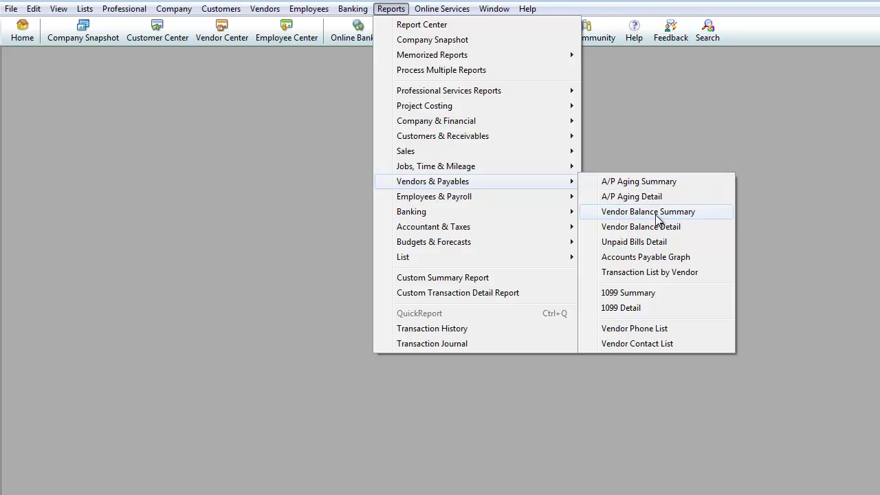
left_click(652, 256)
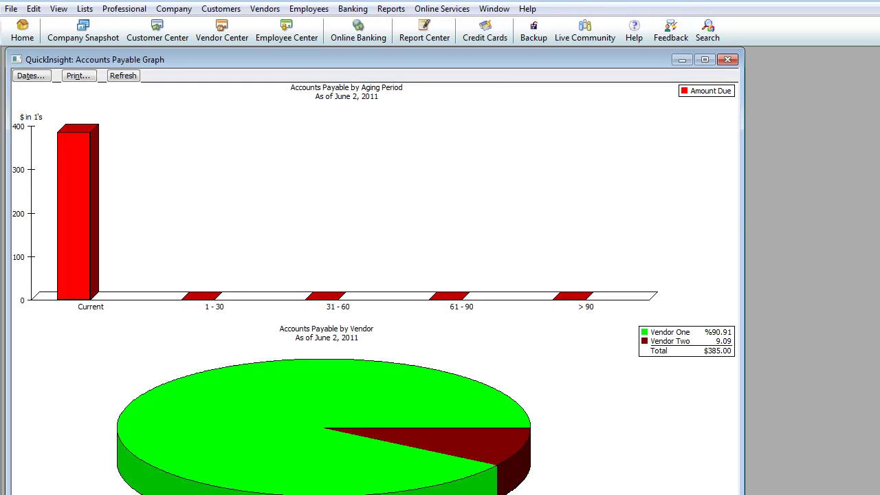
left_click_drag(741, 494, 783, 424)
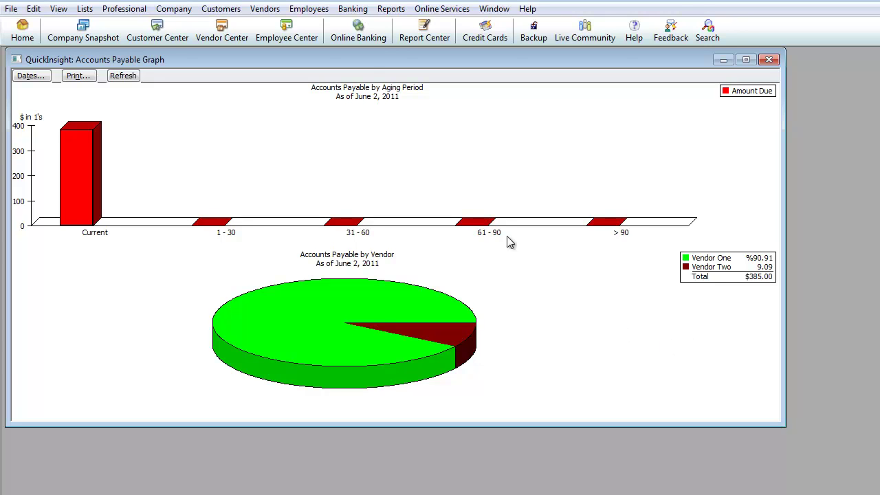
left_click_drag(369, 61, 405, 71)
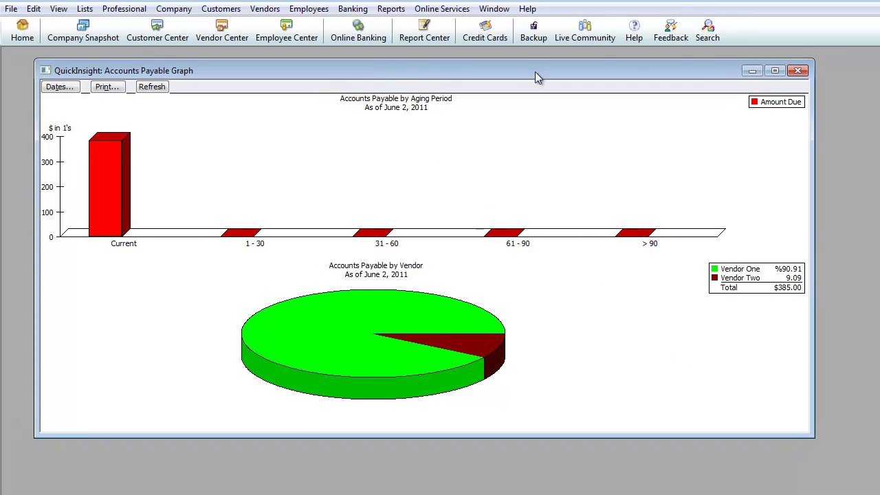
left_click(797, 71)
Run the Sales by Customer Summary report, move its window up and make it taller.
left_click(389, 8)
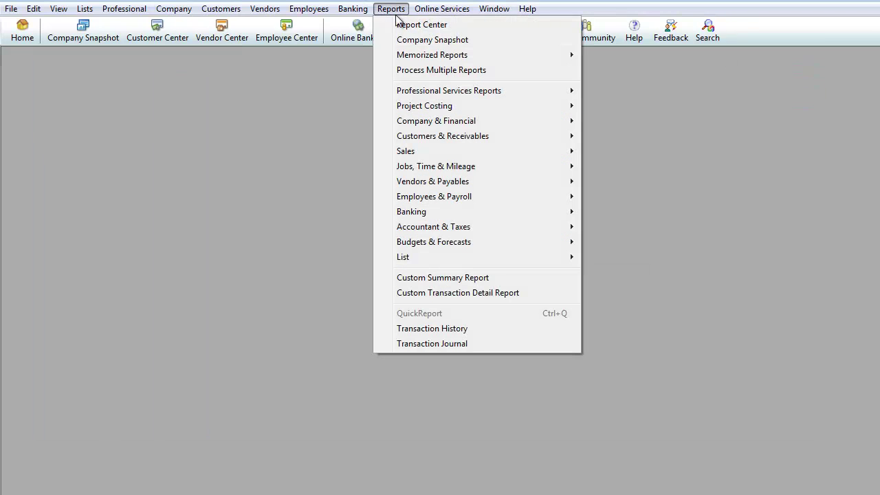
mouse_move(406, 180)
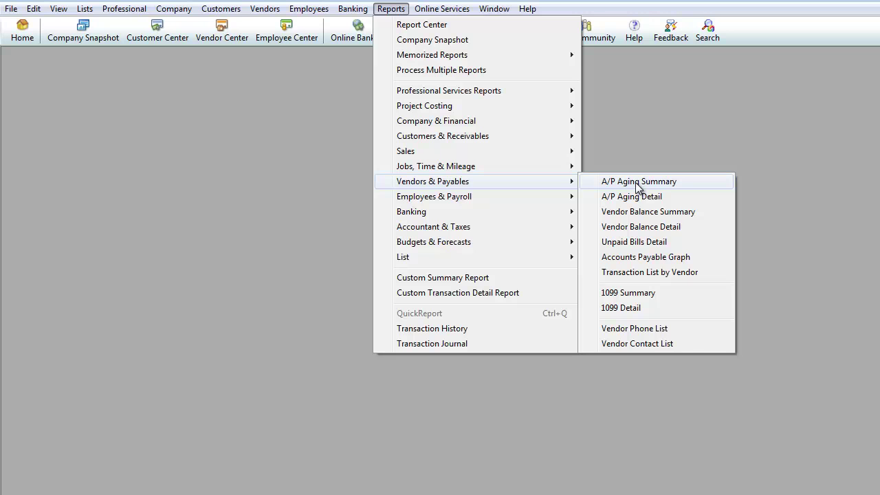
mouse_move(454, 150)
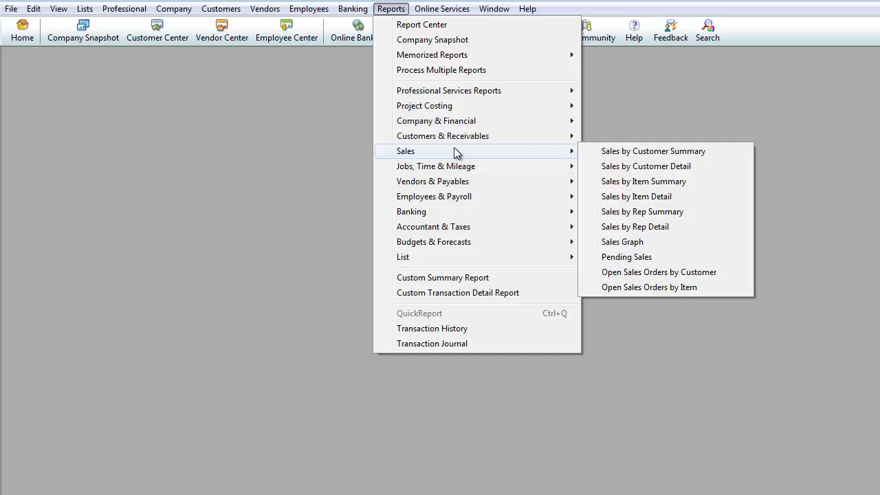
left_click(619, 152)
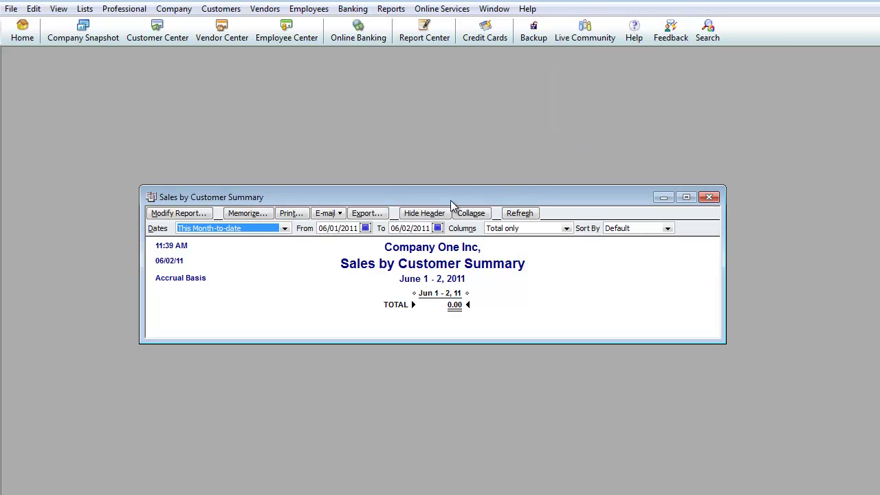
left_click_drag(450, 200, 443, 90)
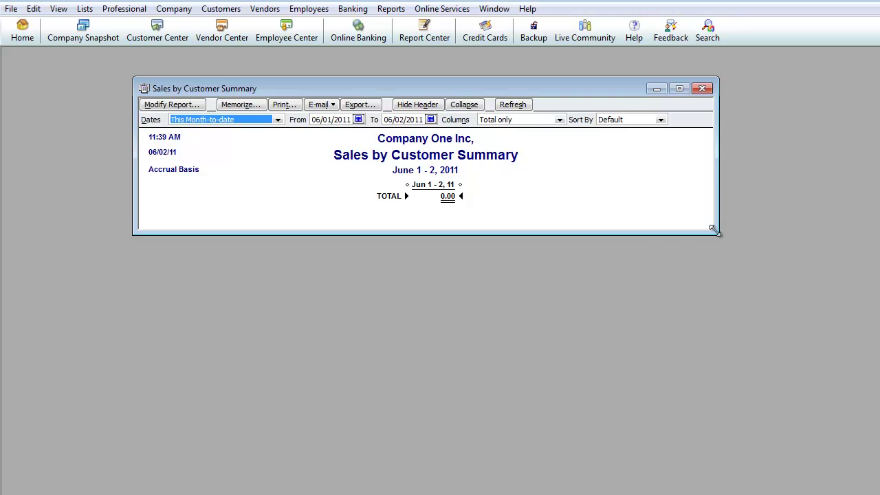
left_click_drag(714, 230, 713, 337)
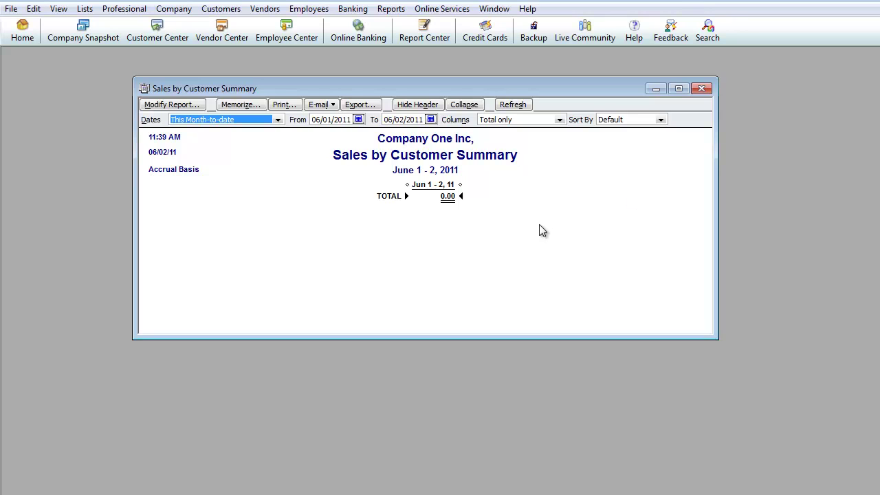
Set the sales report's date range from 05/30/2011 to 06/05/2011 and refresh the report.
left_click(358, 120)
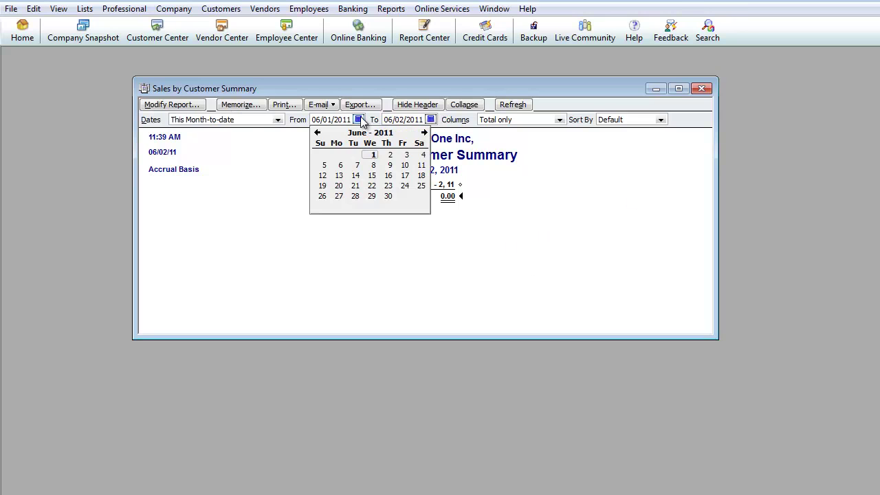
left_click(317, 132)
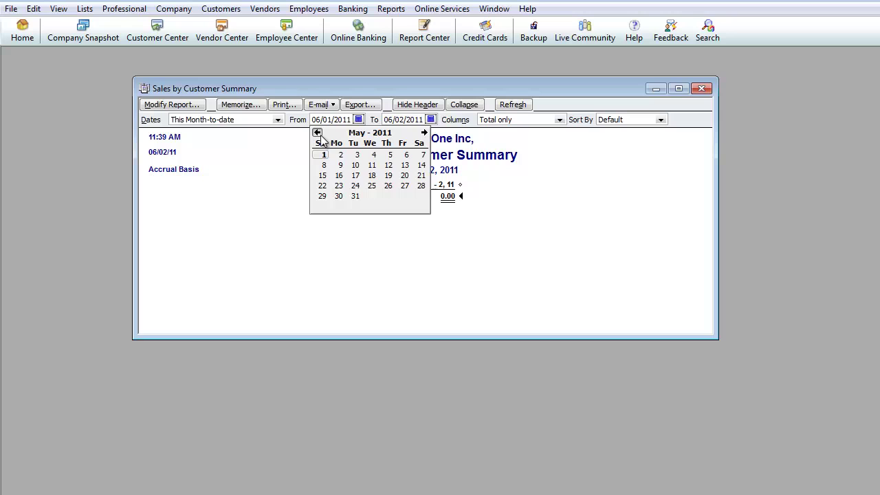
left_click(339, 196)
left_click(430, 120)
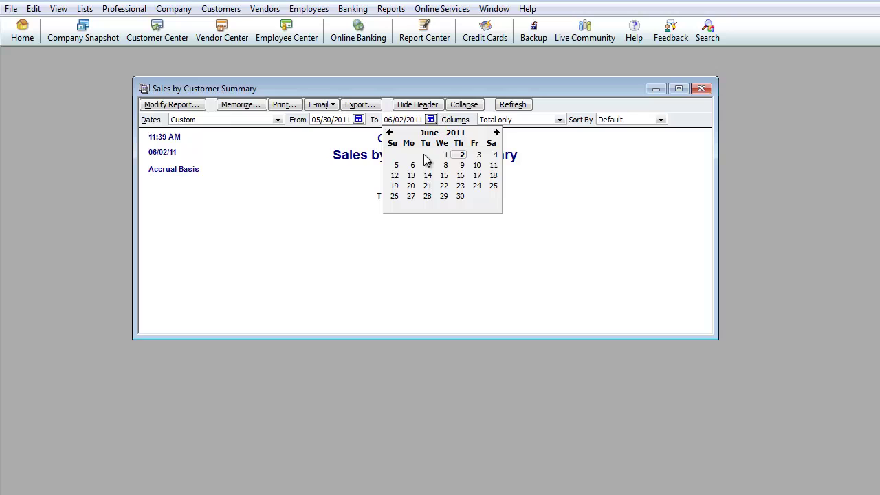
left_click(395, 167)
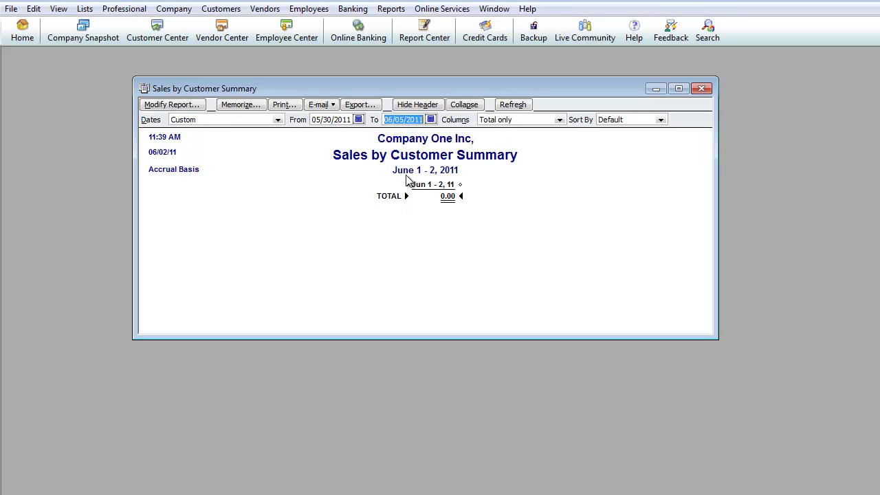
left_click(519, 112)
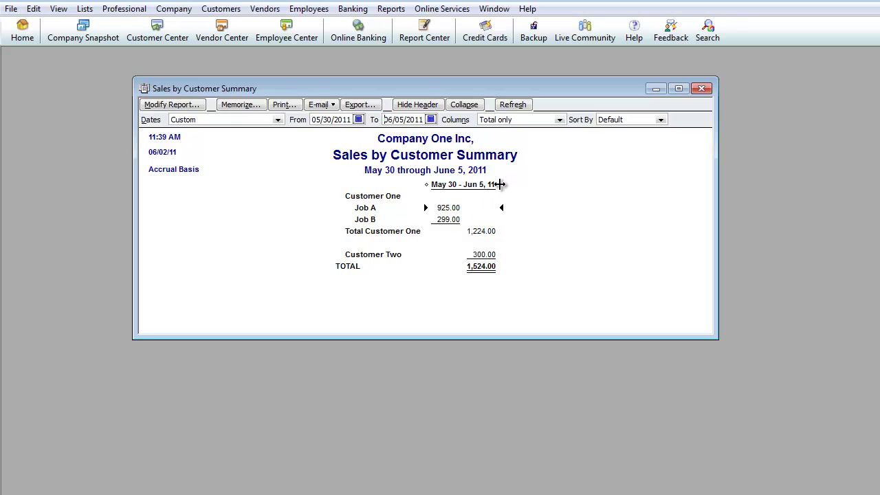
Narrow the amount column of the Sales by Customer Summary and close the report without memorizing it.
left_click_drag(500, 184, 448, 184)
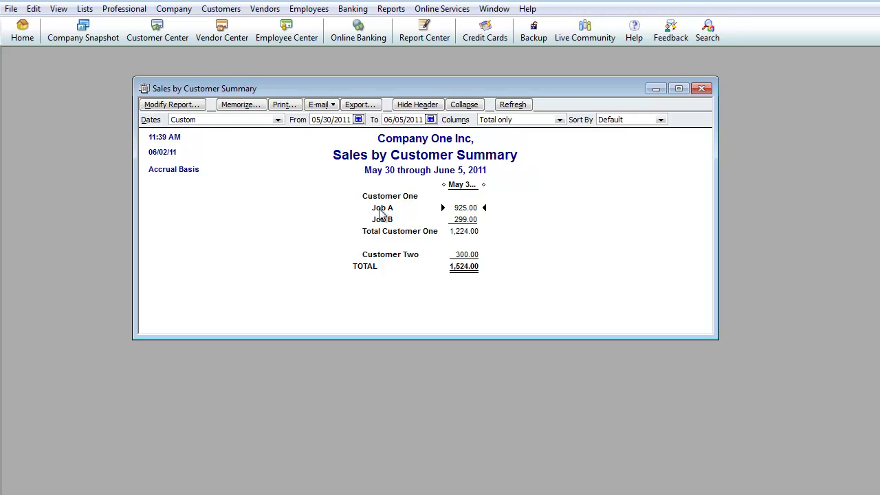
left_click(701, 89)
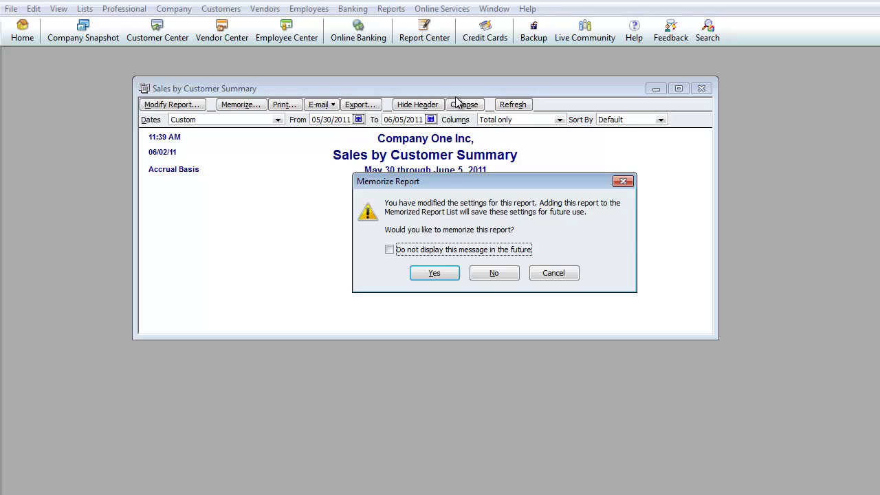
left_click(494, 274)
Run the banking Reconciliation Discrepancy report for all transactions, review it and close it.
left_click(391, 8)
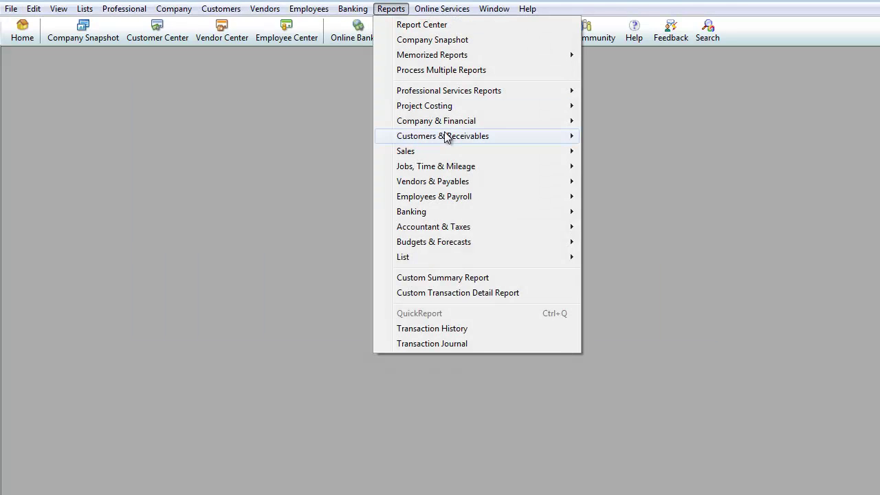
mouse_move(547, 152)
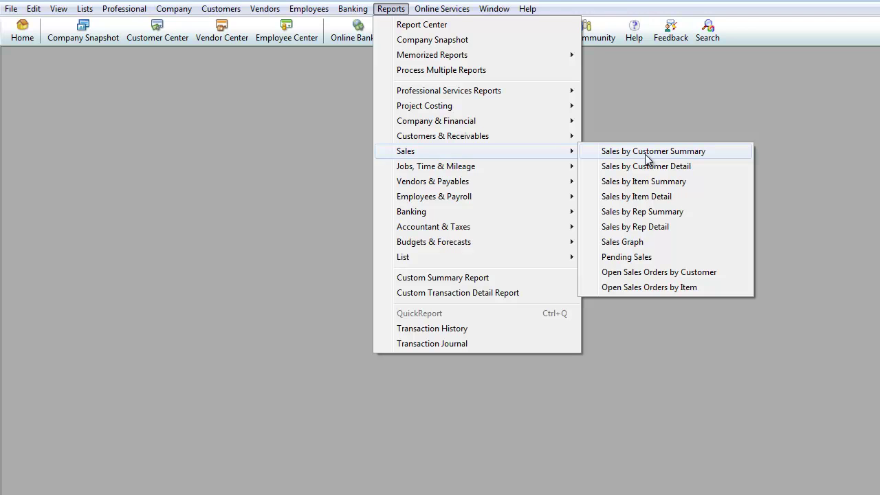
mouse_move(528, 216)
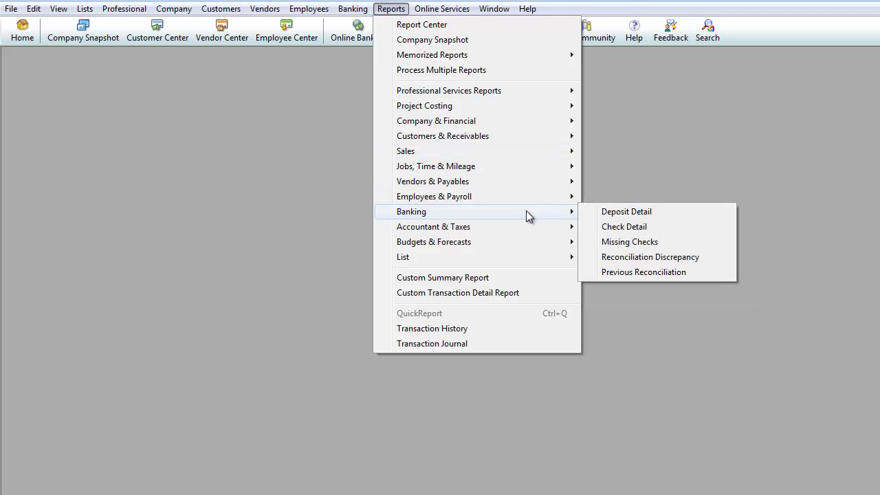
left_click(633, 257)
left_click(153, 181)
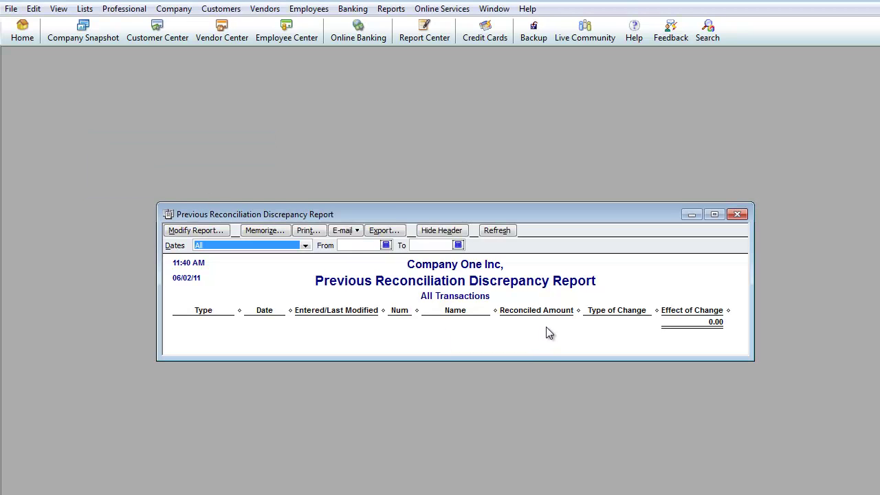
left_click(736, 215)
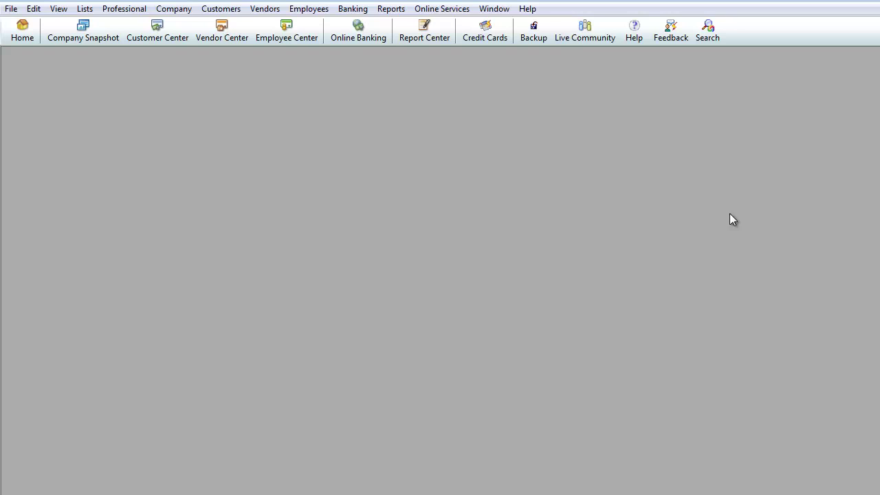
Open the WF - Checking register from the Chart of Accounts, go to its earliest transactions and enlarge the register window.
left_click(395, 11)
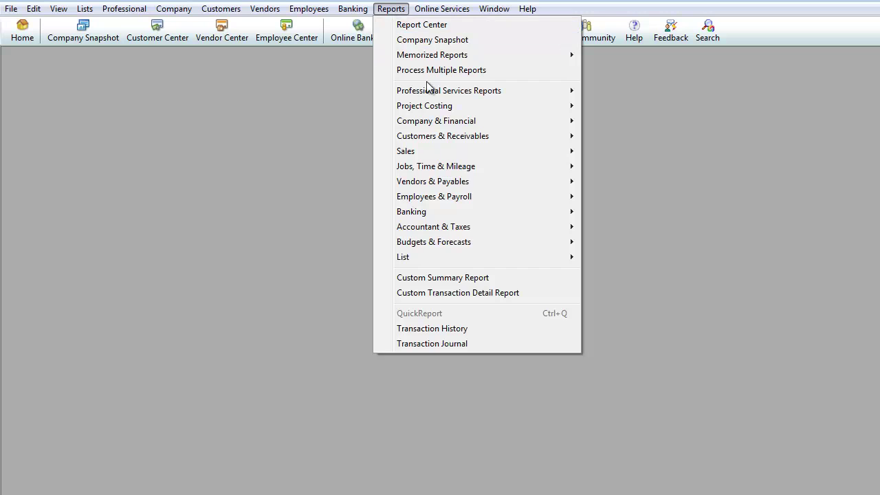
mouse_move(210, 11)
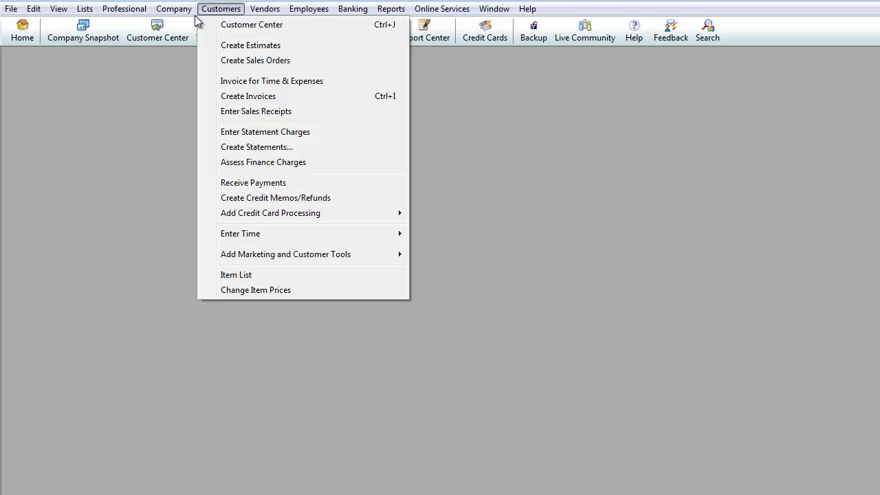
left_click(88, 12)
left_click(100, 25)
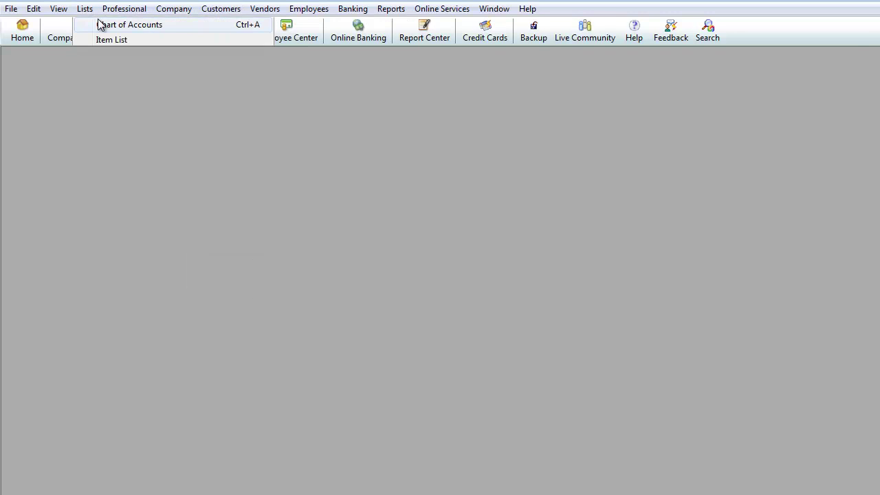
left_click(103, 97)
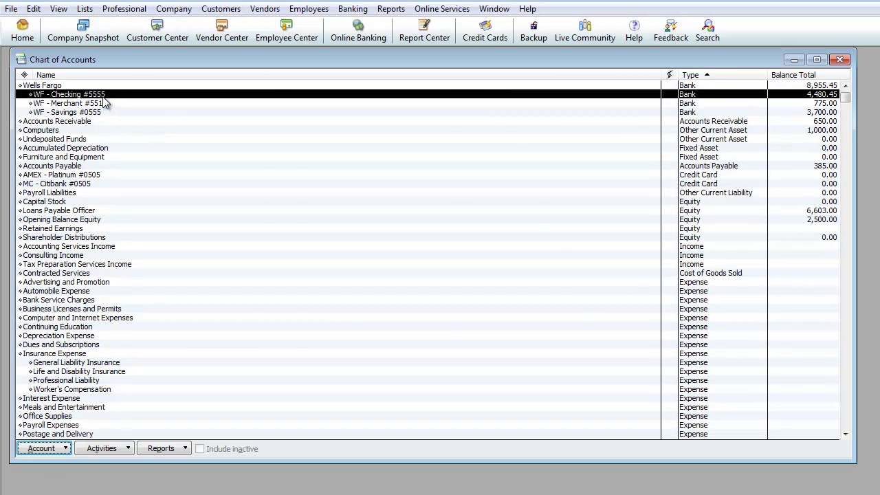
right_click(104, 97)
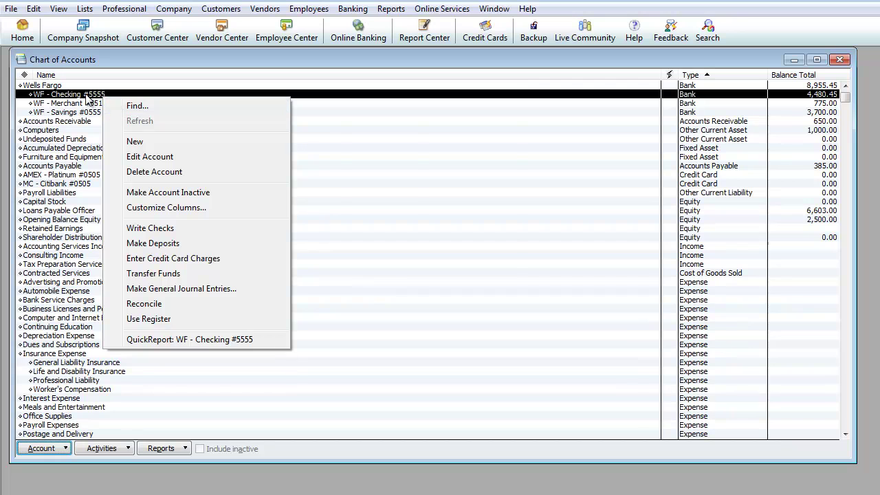
double_click(87, 99)
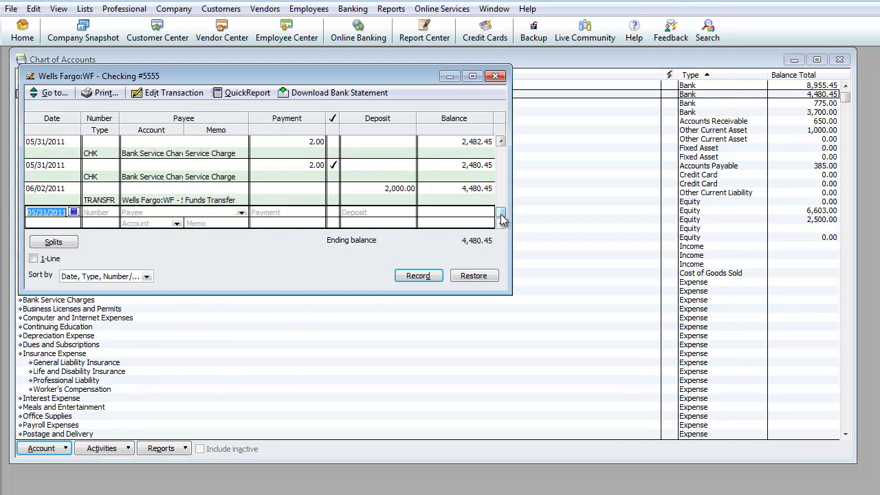
left_click_drag(501, 219, 501, 143)
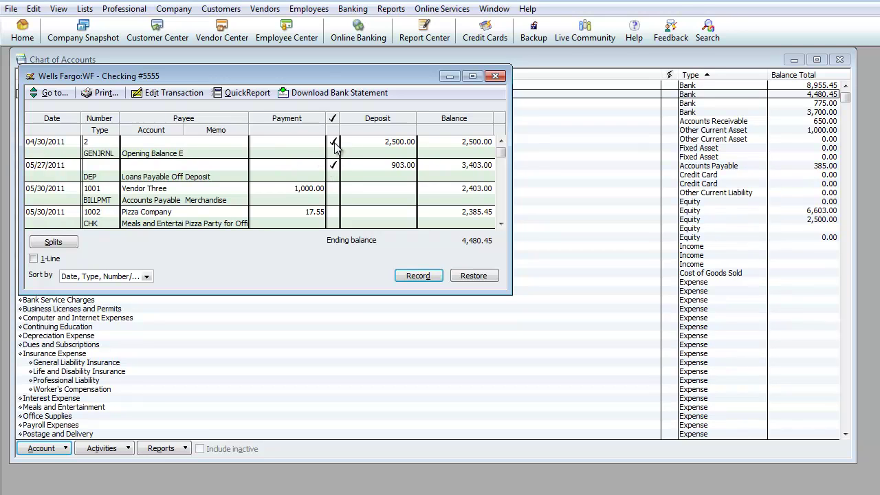
left_click_drag(507, 293, 669, 413)
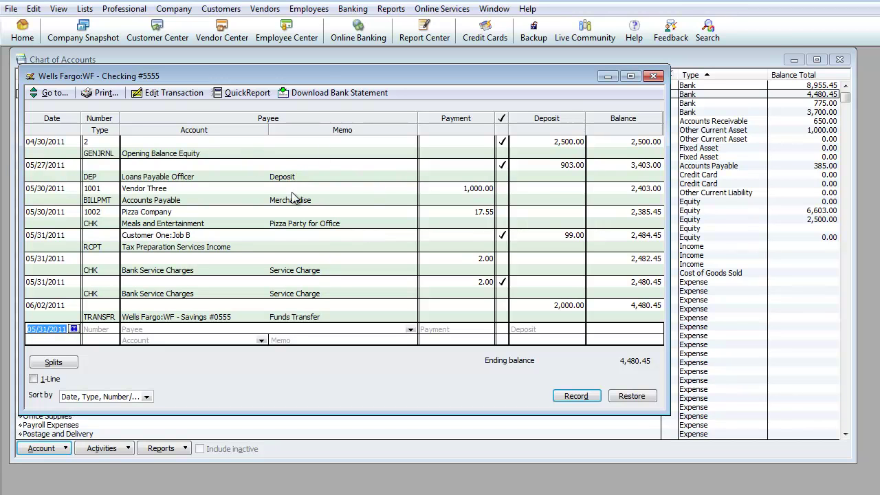
Delete the 04/30/2011 opening balance general journal entry from the checking register, then close the register and the Chart of Accounts.
double_click(282, 151)
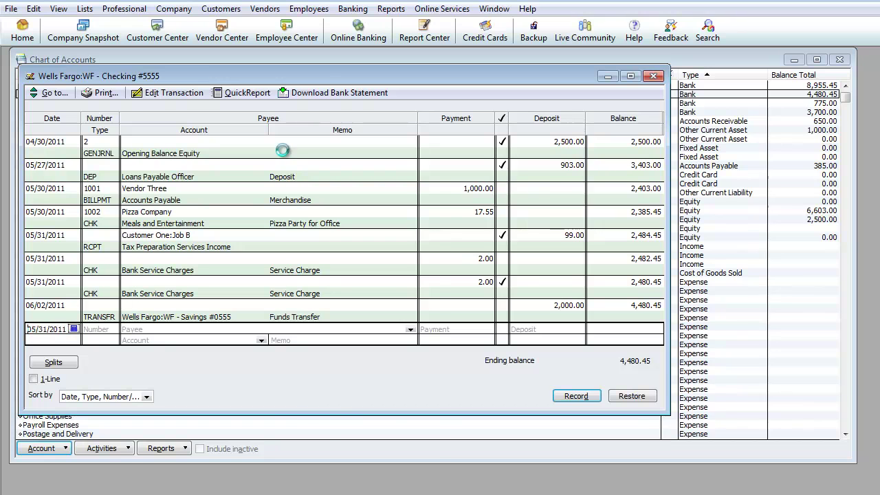
right_click(282, 150)
right_click(267, 147)
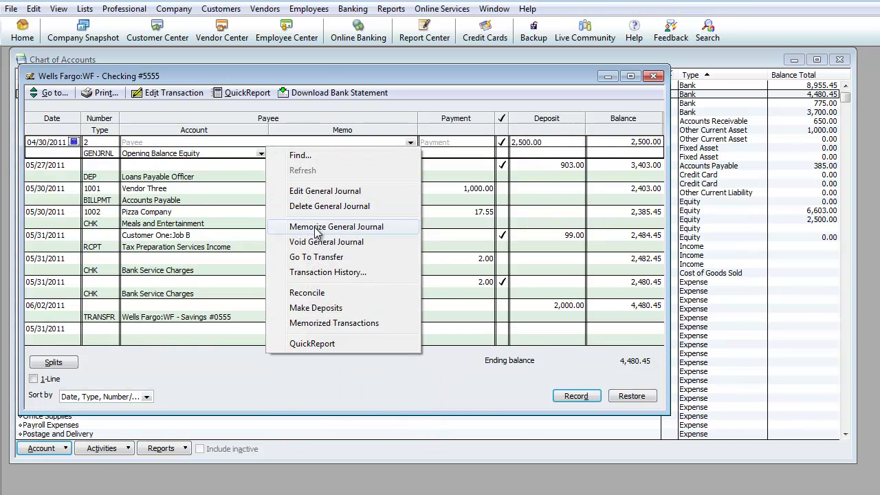
left_click(347, 206)
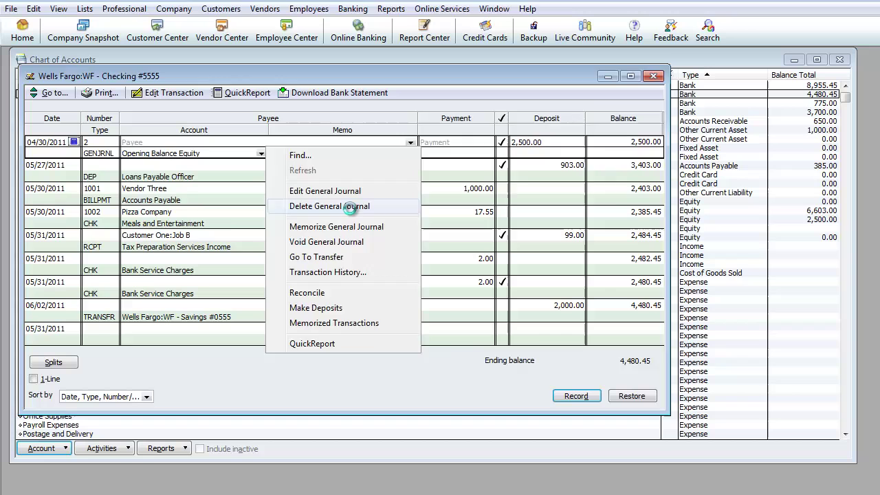
left_click(456, 180)
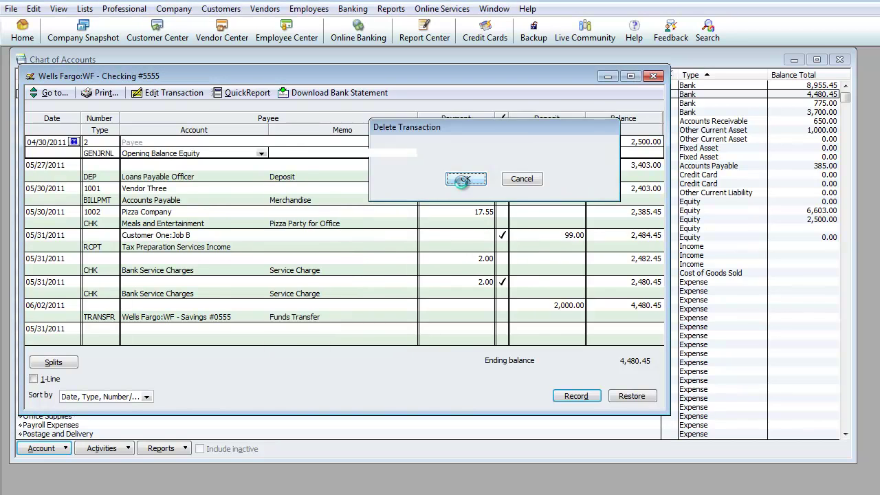
left_click(588, 397)
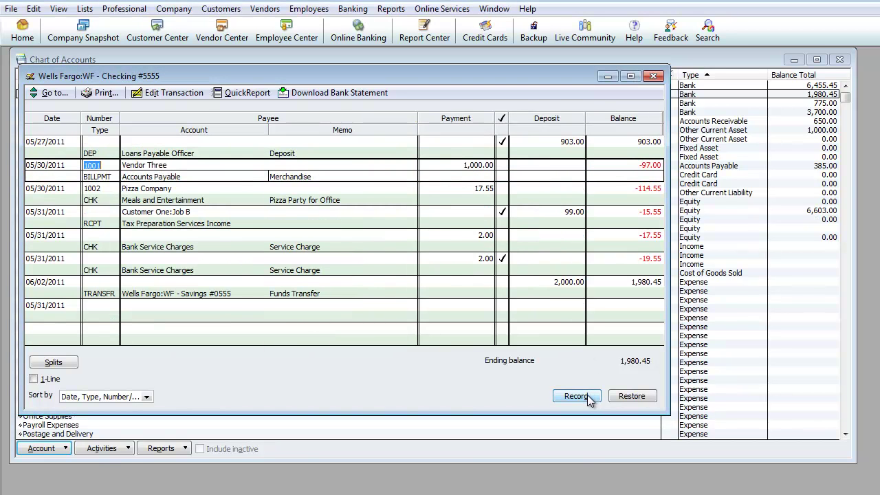
left_click(653, 76)
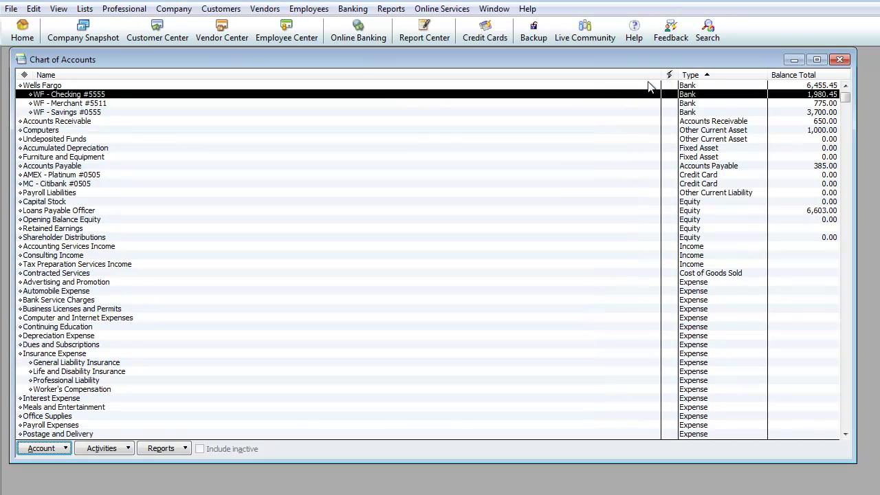
left_click(845, 59)
Run the banking Reconciliation Discrepancy report for the Wells Fargo parent account and close it.
left_click(390, 9)
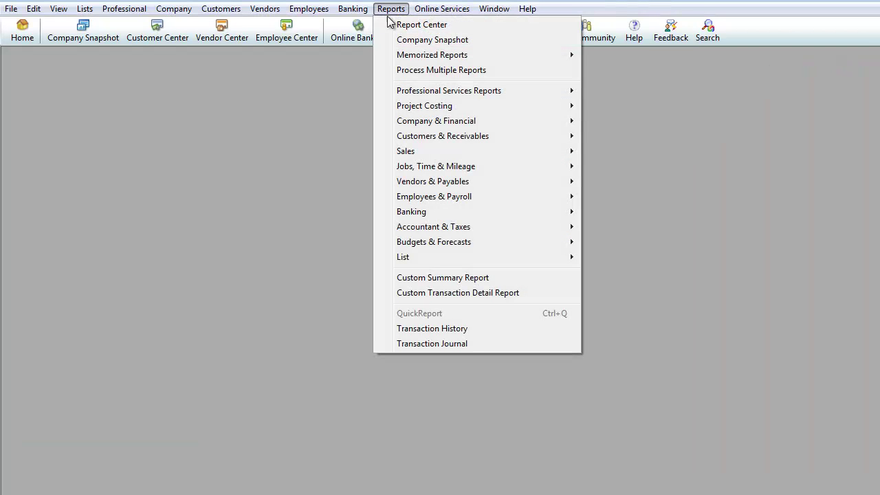
mouse_move(524, 125)
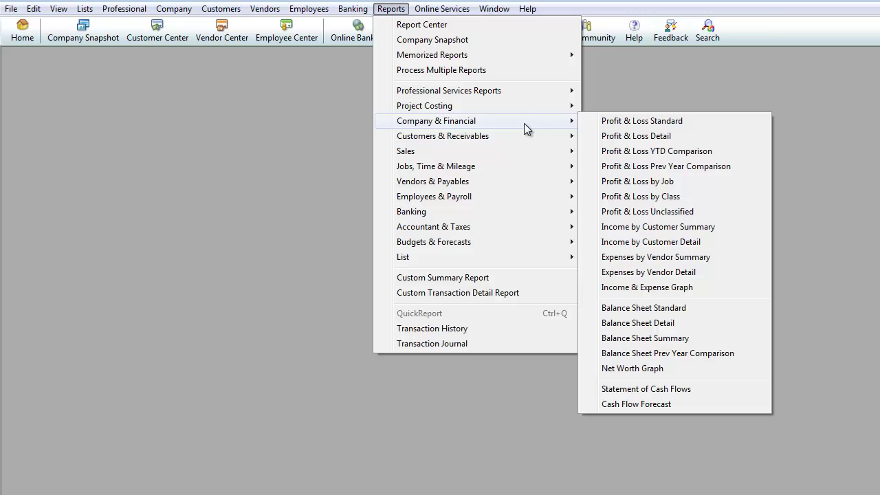
mouse_move(499, 209)
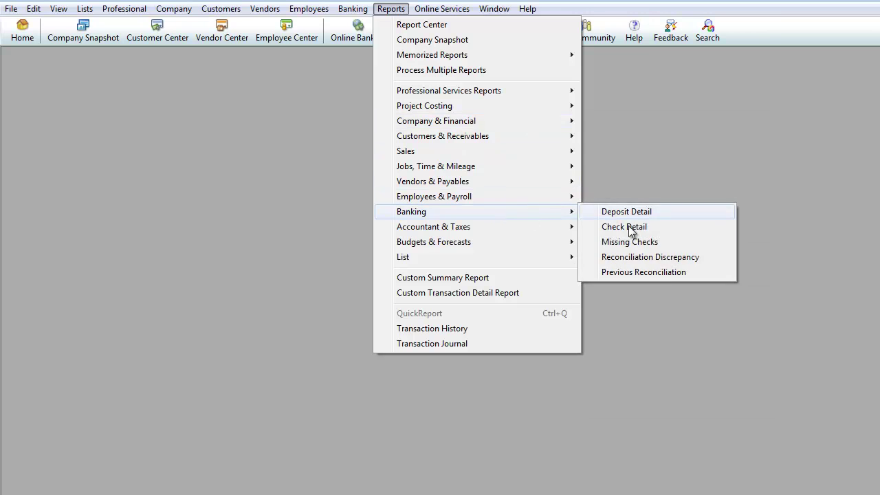
left_click(661, 257)
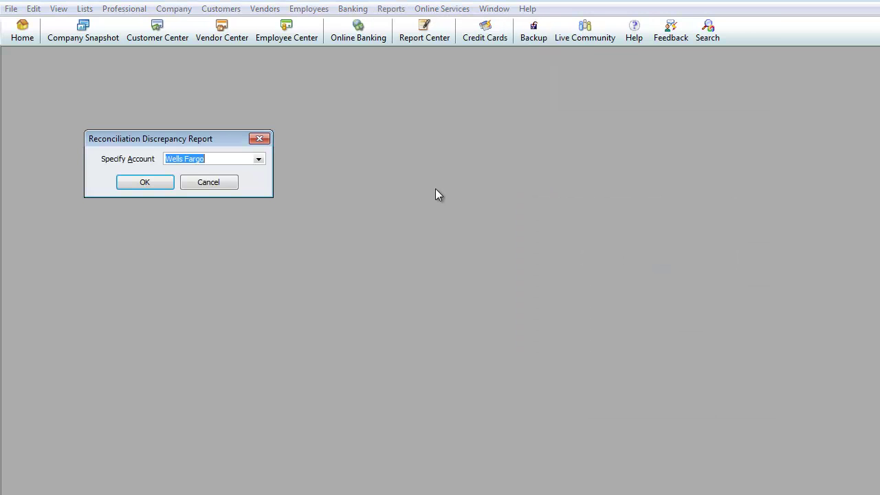
left_click(145, 182)
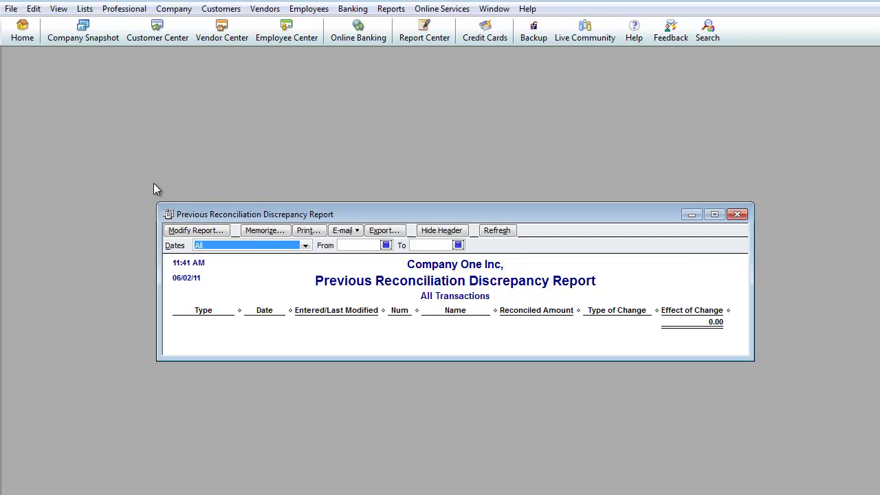
left_click(736, 214)
Begin a bank reconciliation for the WF - Checking account and open Locate Discrepancies for it.
left_click(391, 9)
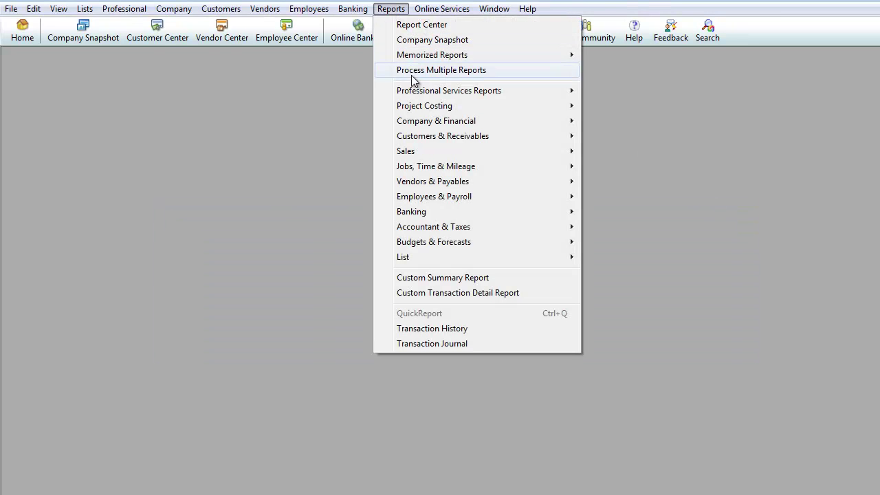
mouse_move(354, 9)
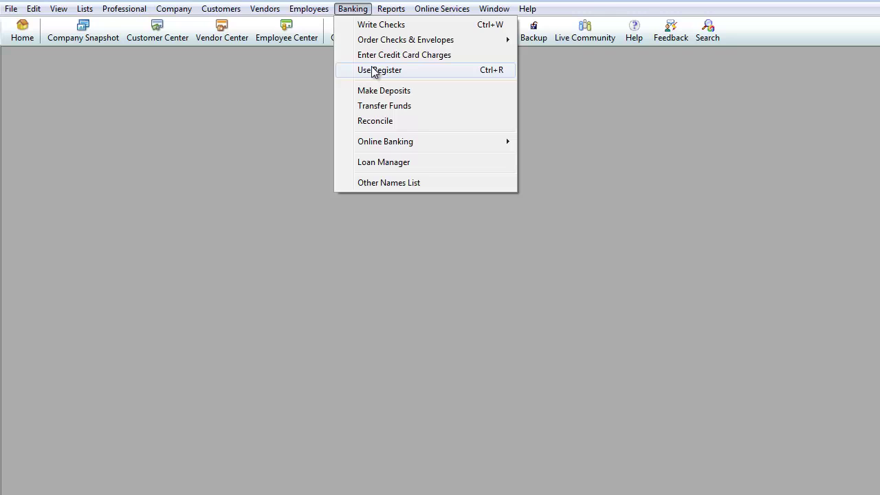
left_click(377, 121)
left_click(342, 155)
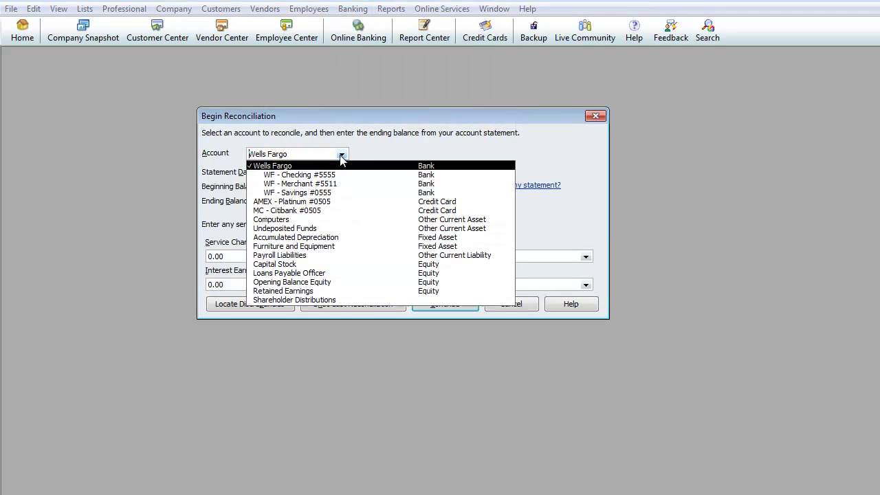
left_click(335, 175)
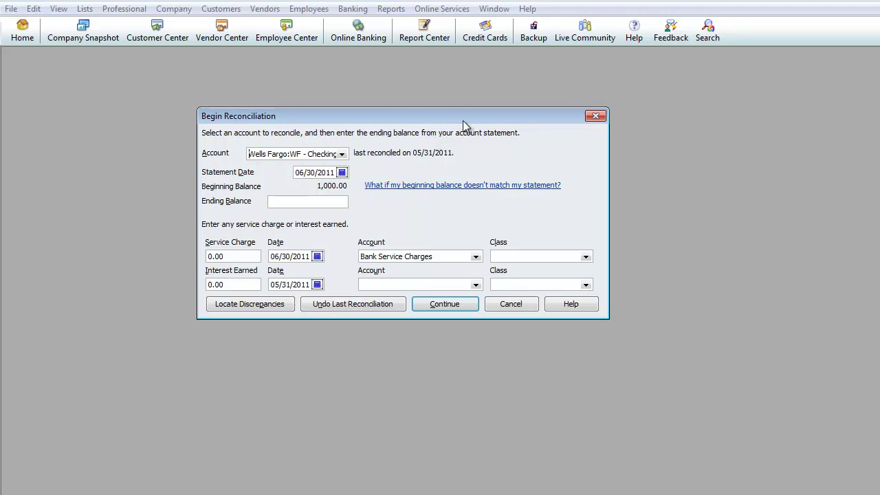
left_click_drag(427, 122, 491, 116)
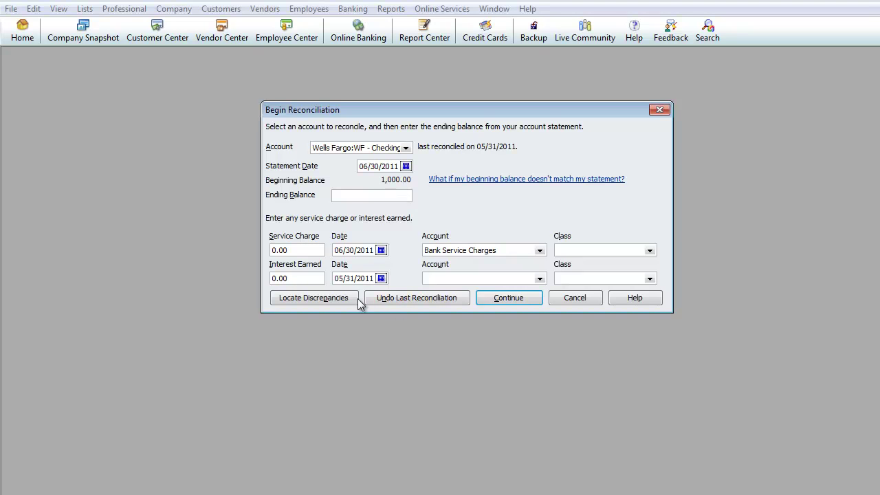
left_click(328, 302)
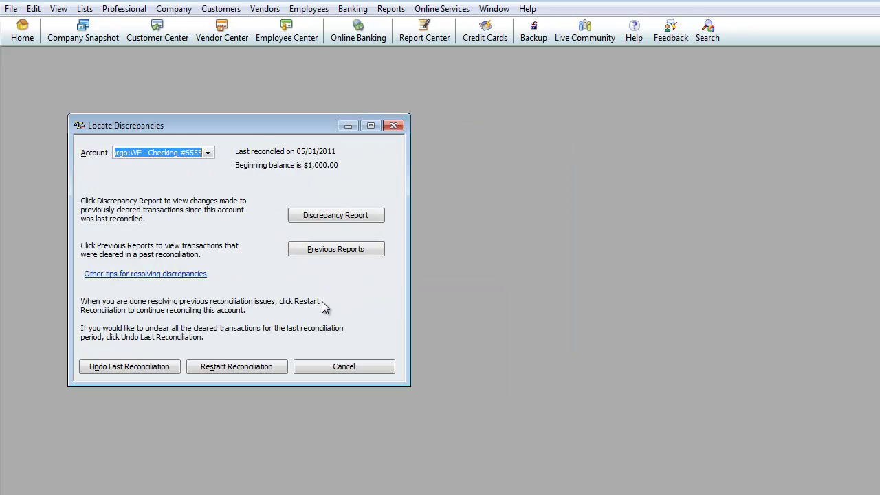
Review the checking account's discrepancy report, then close the report and Locate Discrepancies.
left_click(327, 220)
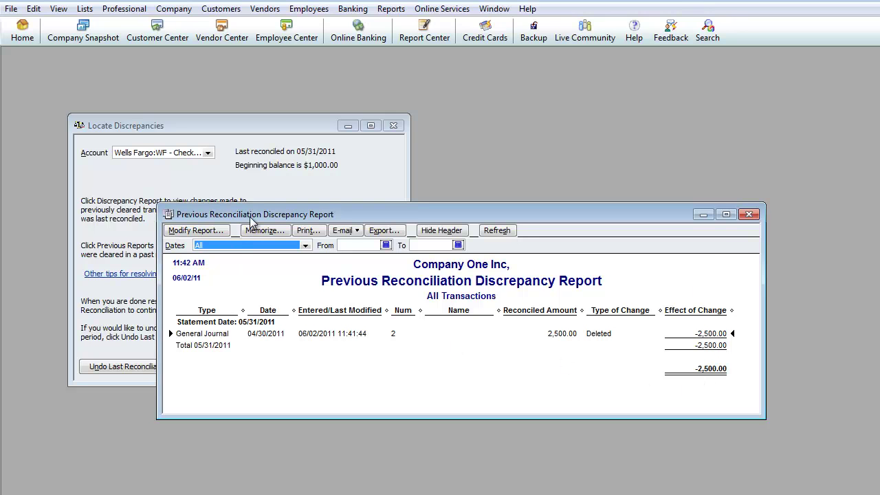
left_click(748, 214)
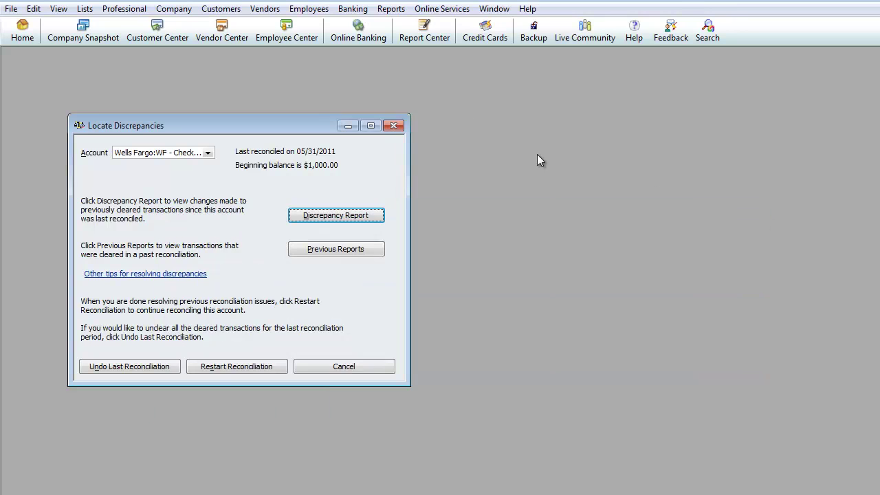
left_click(391, 128)
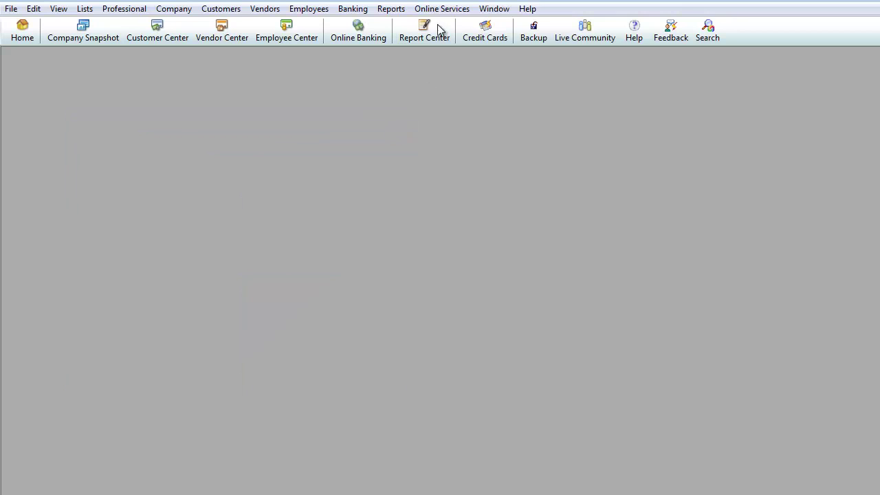
Run the Account Listing report, move its window up to review the accounts and close it.
left_click(382, 9)
mouse_move(490, 262)
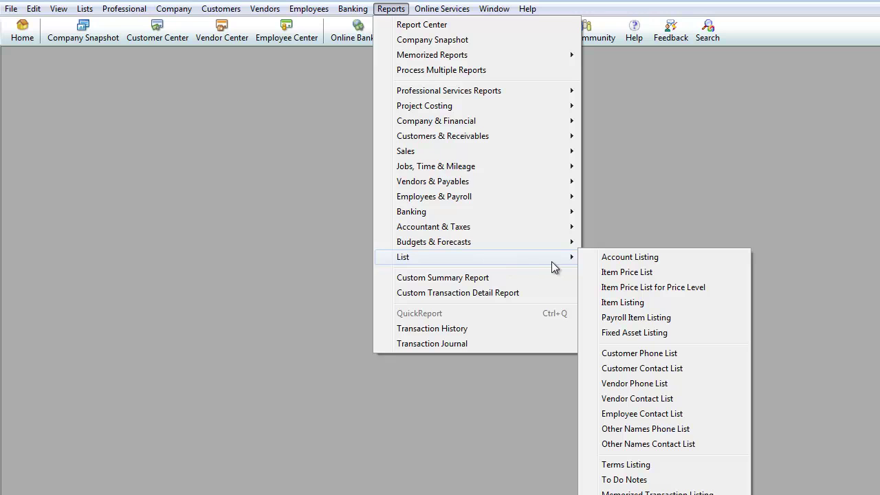
left_click(628, 257)
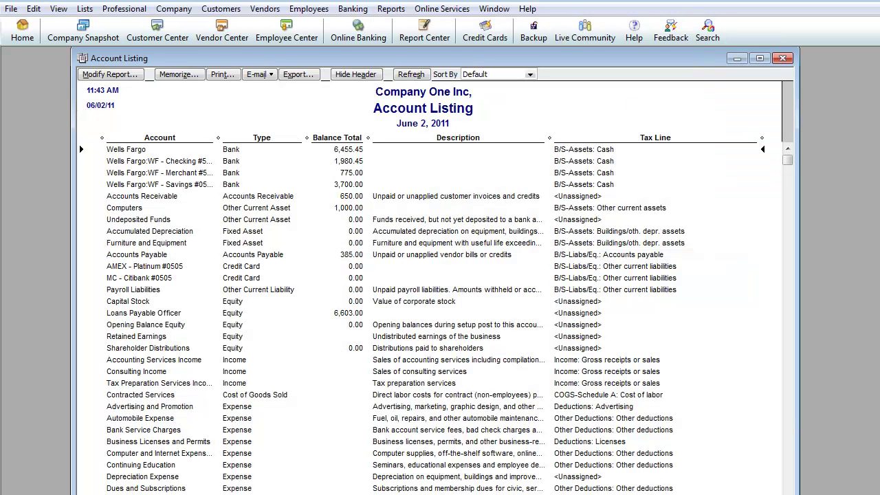
left_click_drag(649, 66, 609, 55)
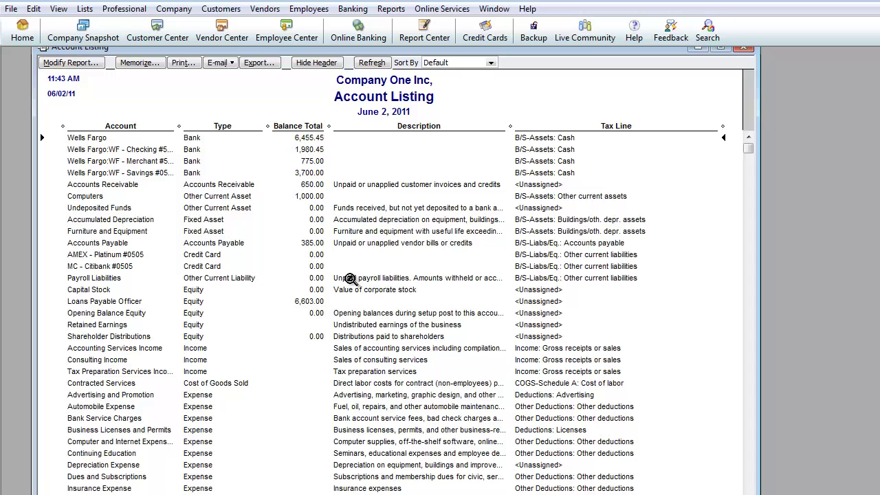
left_click(742, 48)
left_click(402, 13)
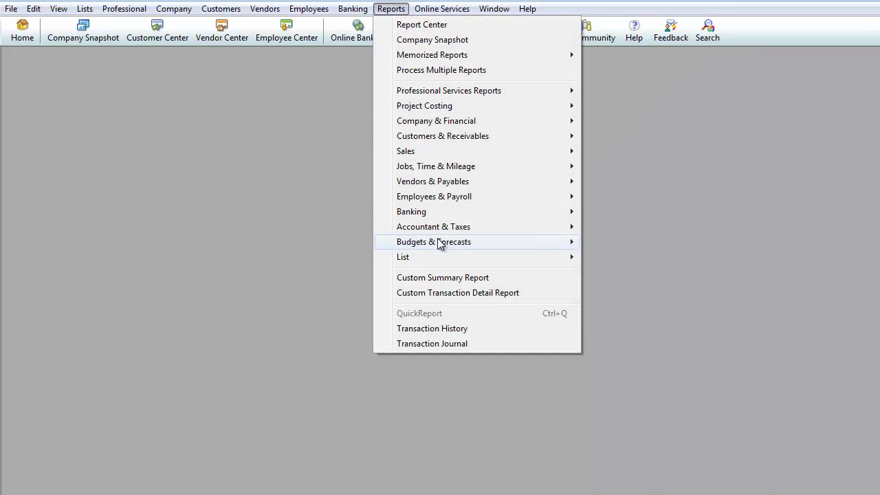
mouse_move(450, 259)
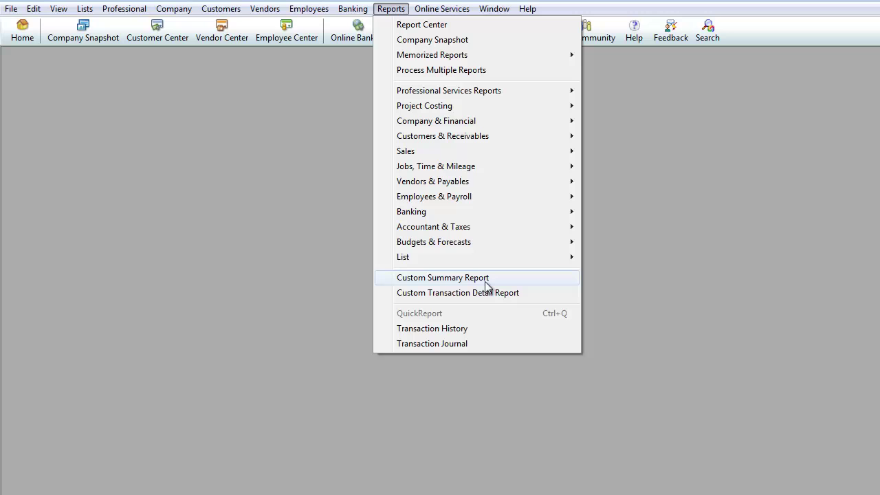
mouse_move(473, 250)
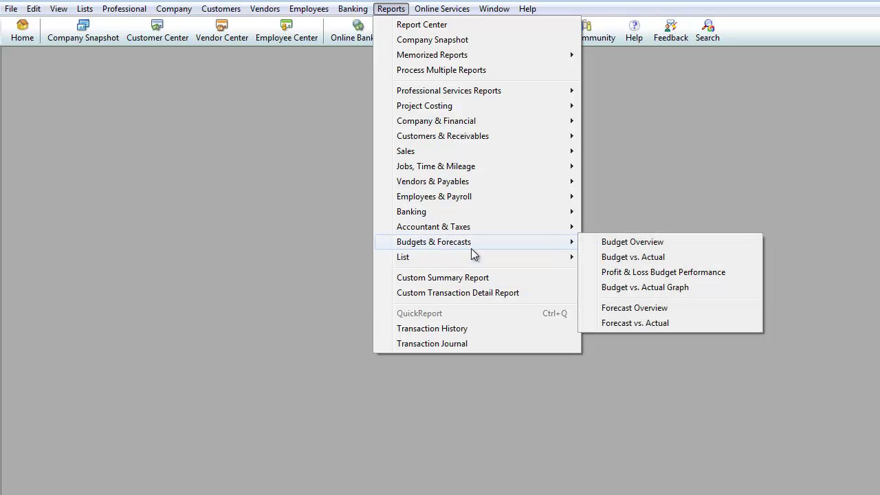